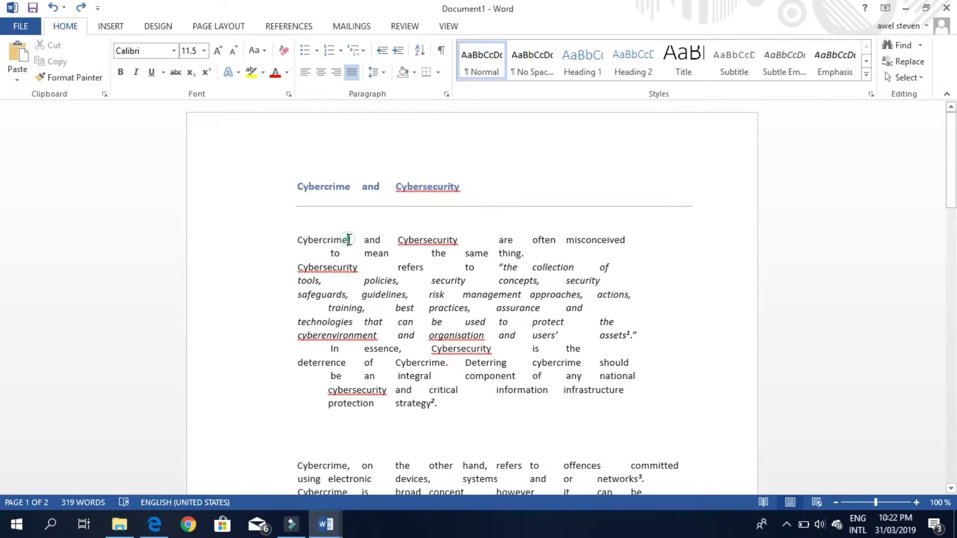
- Highlight the wide gaps after 'Cybercrime' and 'Cybersecurity' to show the extra white space
drag(349, 240, 364, 239)
click(457, 239)
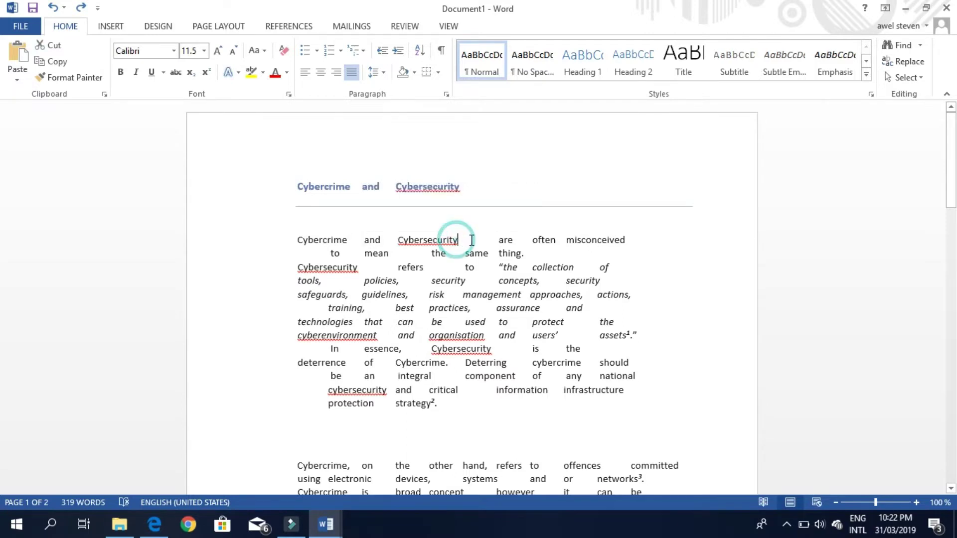
drag(472, 240, 498, 241)
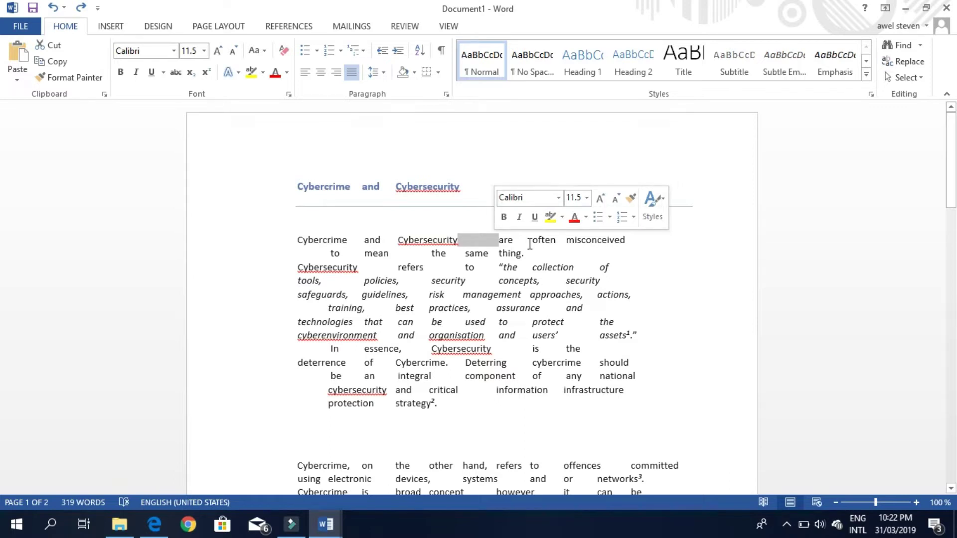
click(519, 281)
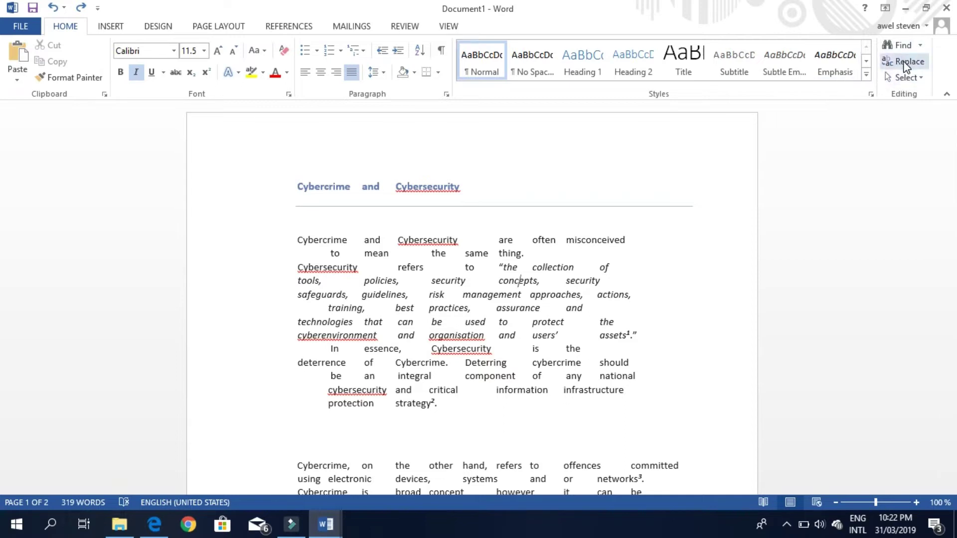
- Open Find and Replace, browse the Find and Go To tabs, and clear Find what
click(906, 63)
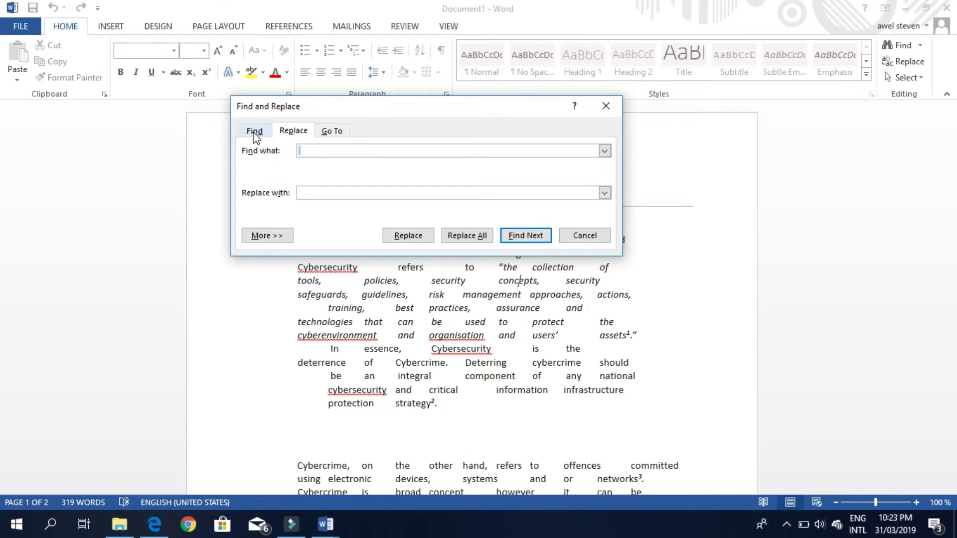
click(254, 131)
click(293, 131)
click(333, 131)
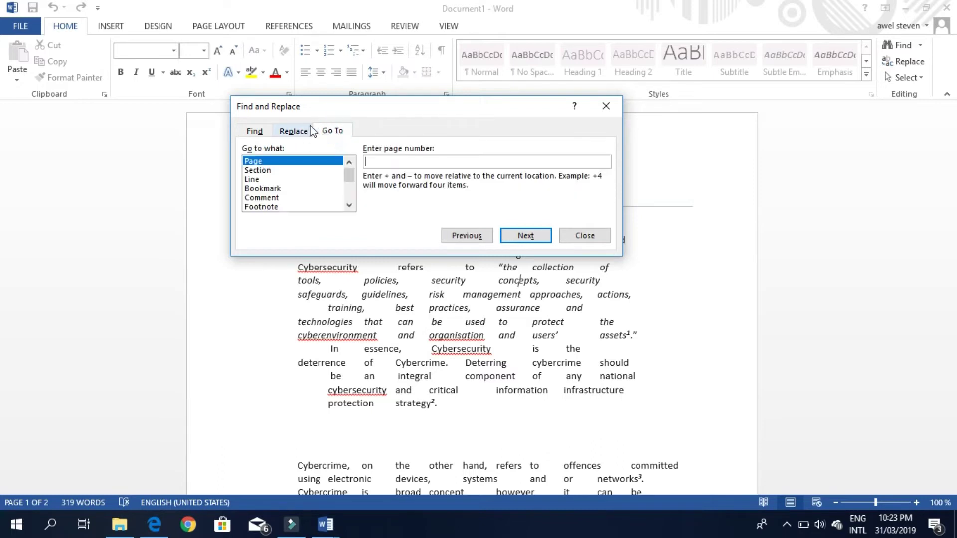
click(293, 130)
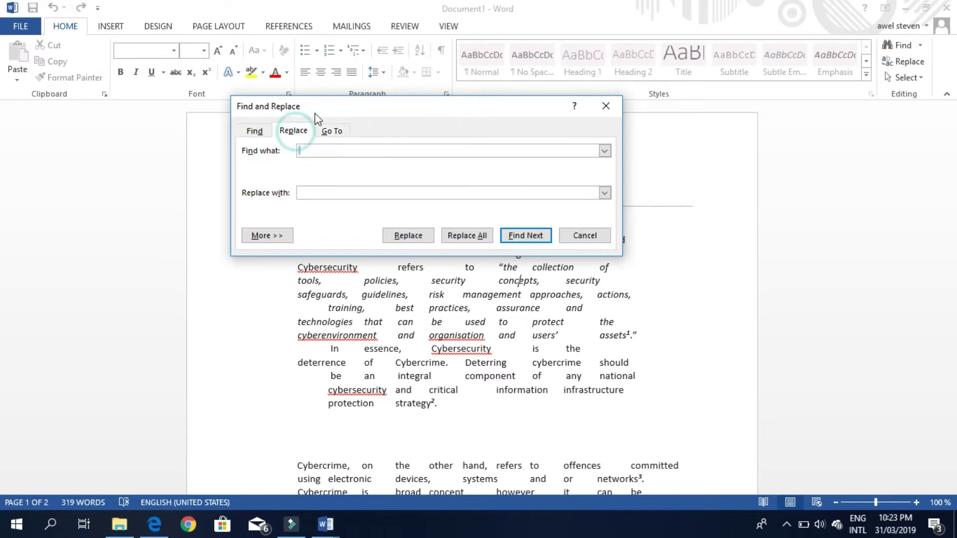
click(305, 149)
key(BackSpace)
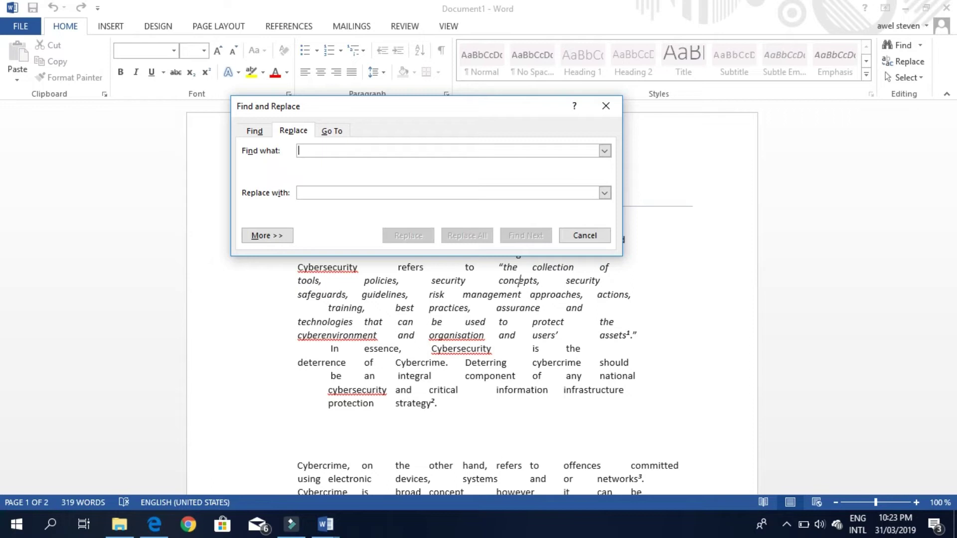
- Enter ^w as the Find what term, correcting the mistyped 6
text(^6)
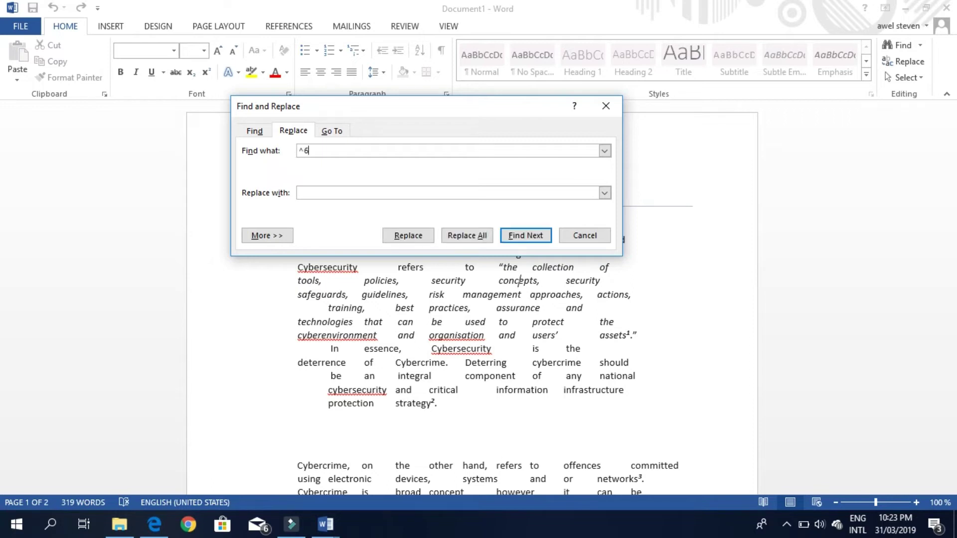
key(BackSpace)
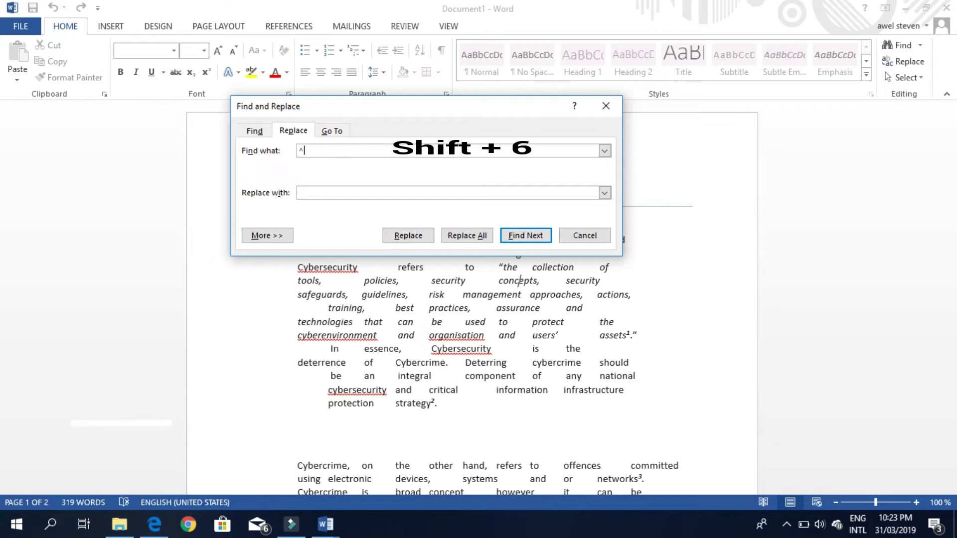
text(w)
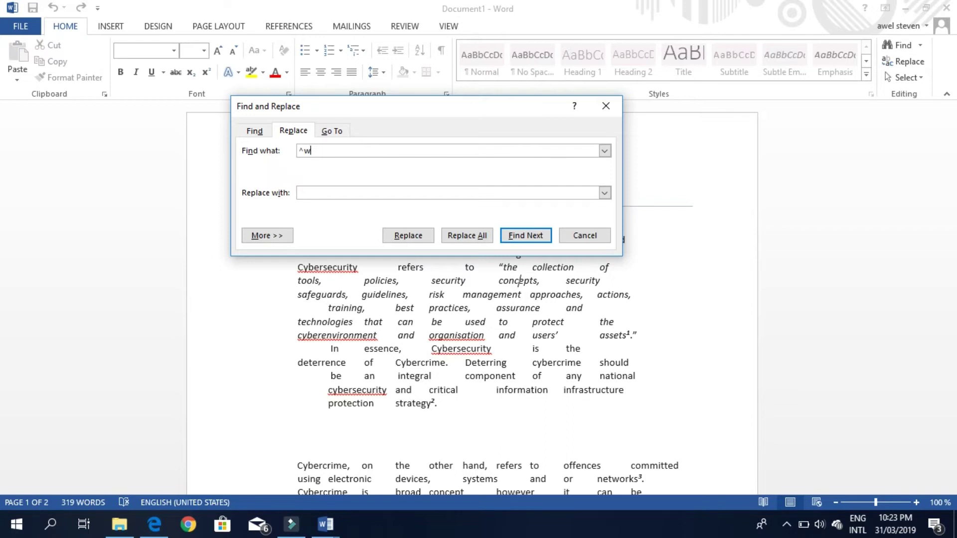
click(303, 195)
key(shift+Tab)
- Replace all ^w matches with a single space (322 replacements), then close the dialog
click(301, 193)
click(461, 235)
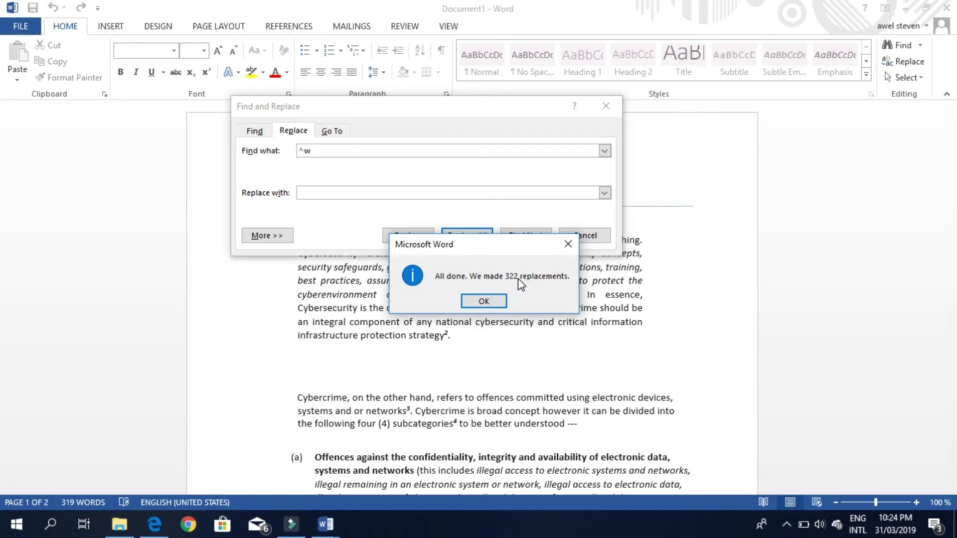
click(483, 301)
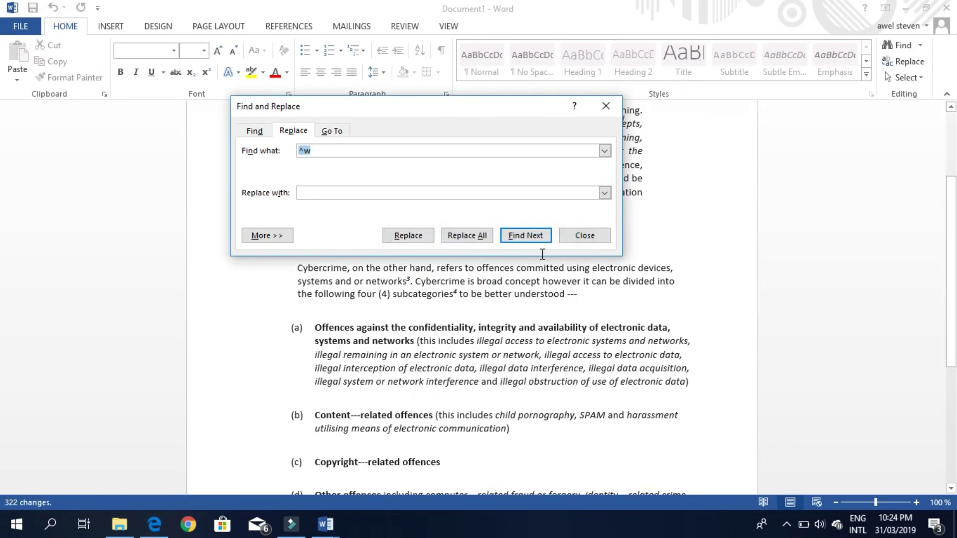
click(583, 236)
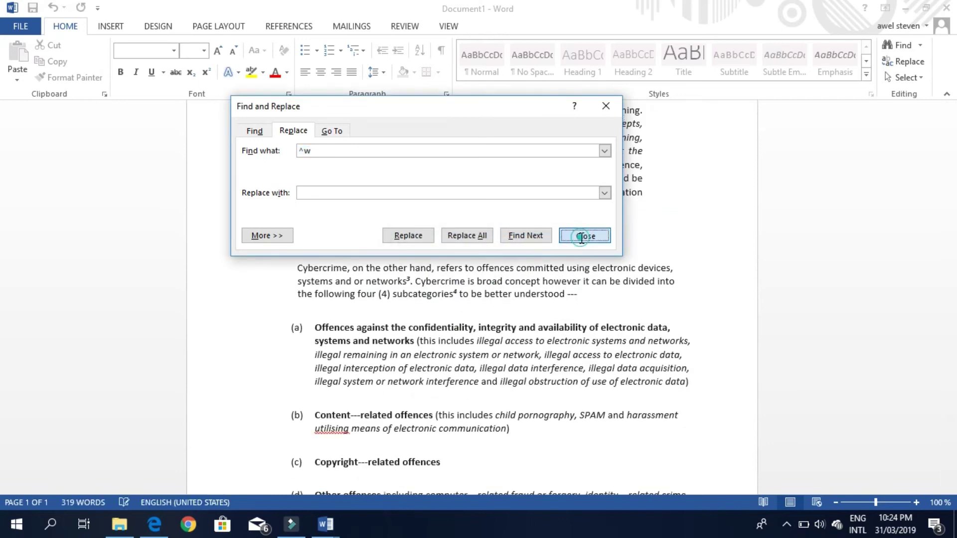
scroll(454, 284, up, 1)
scroll(454, 284, up, 2)
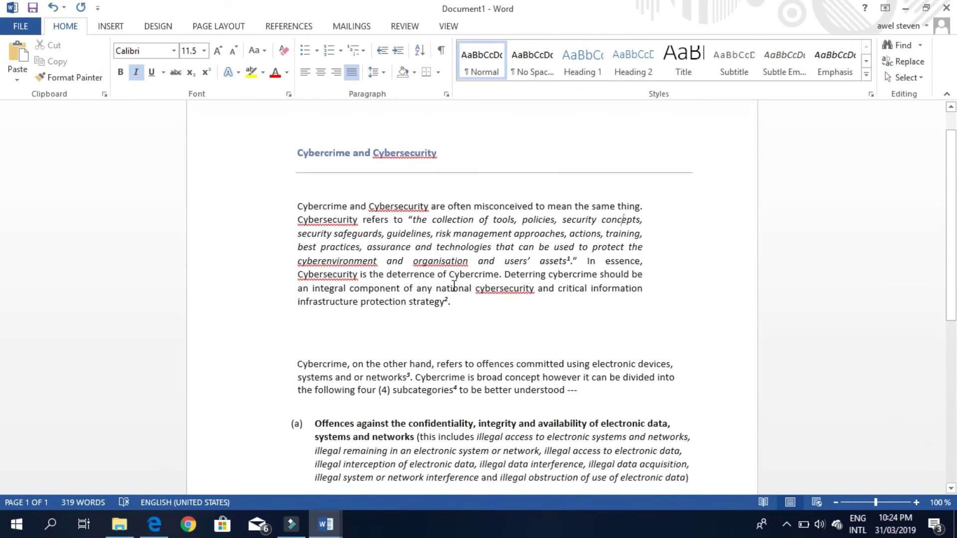
scroll(396, 289, down, 3)
scroll(395, 299, down, 4)
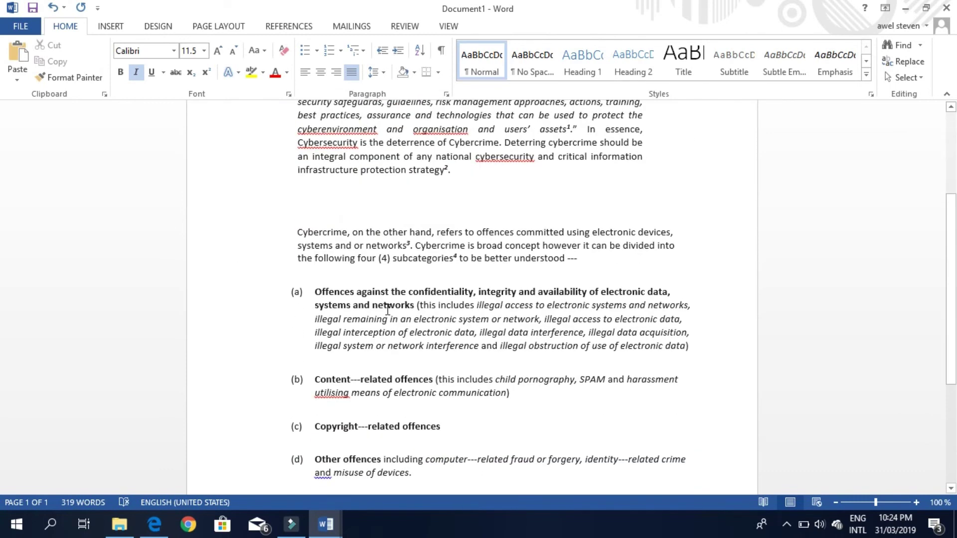
scroll(394, 302, down, 1)
scroll(394, 304, down, 2)
scroll(395, 309, up, 3)
scroll(395, 310, up, 4)
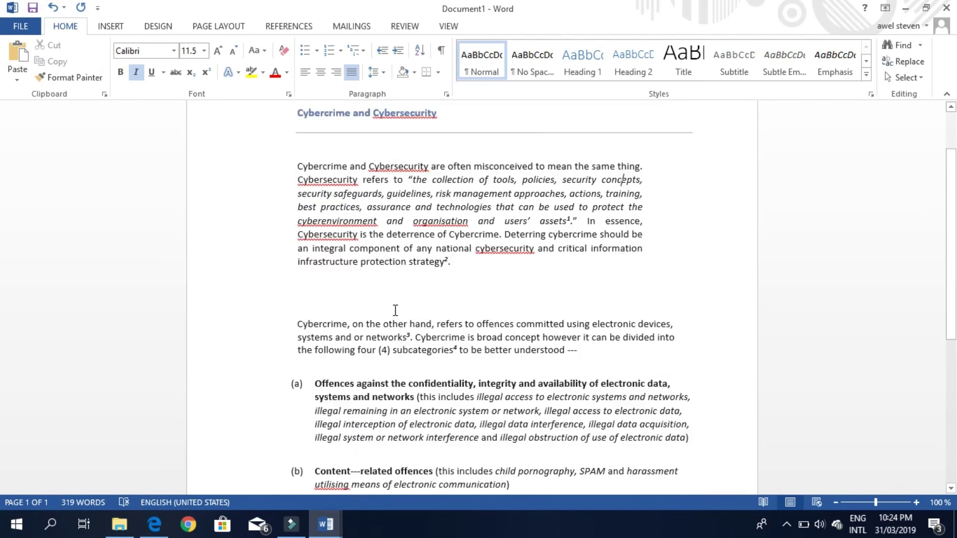
scroll(465, 258, up, 2)
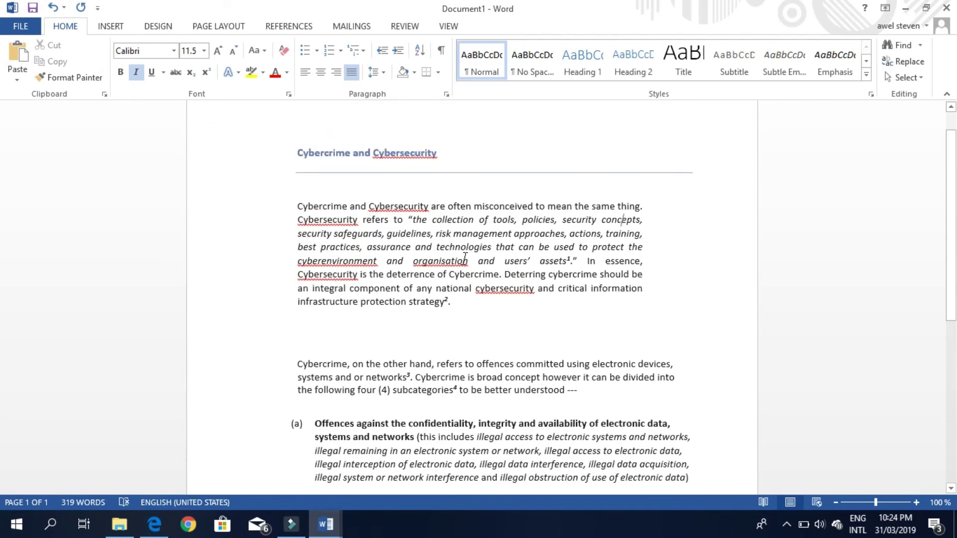
scroll(465, 258, up, 2)
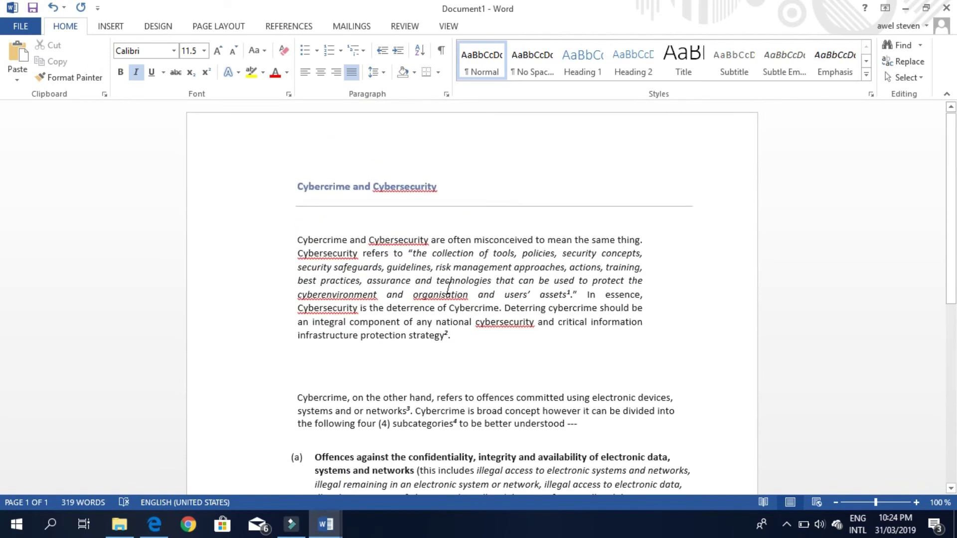
scroll(447, 291, down, 1)
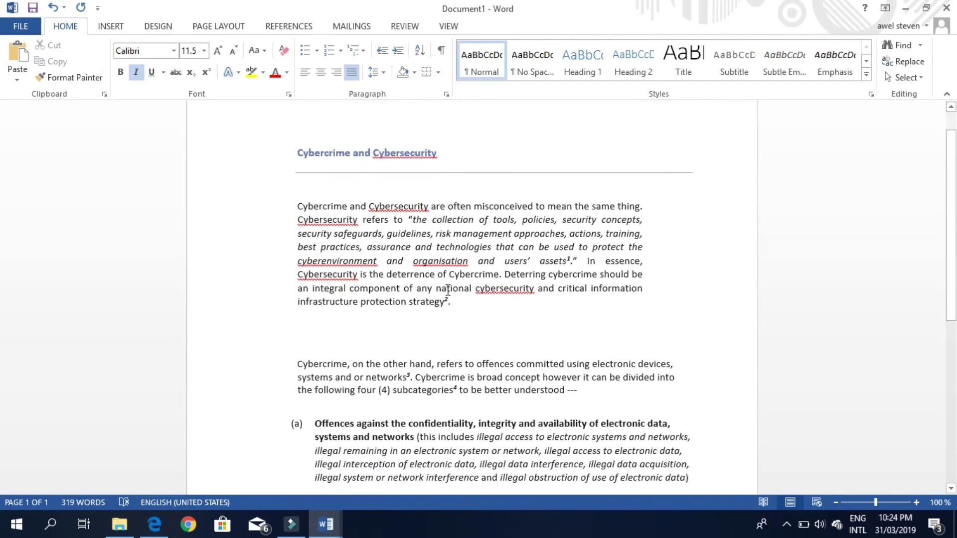